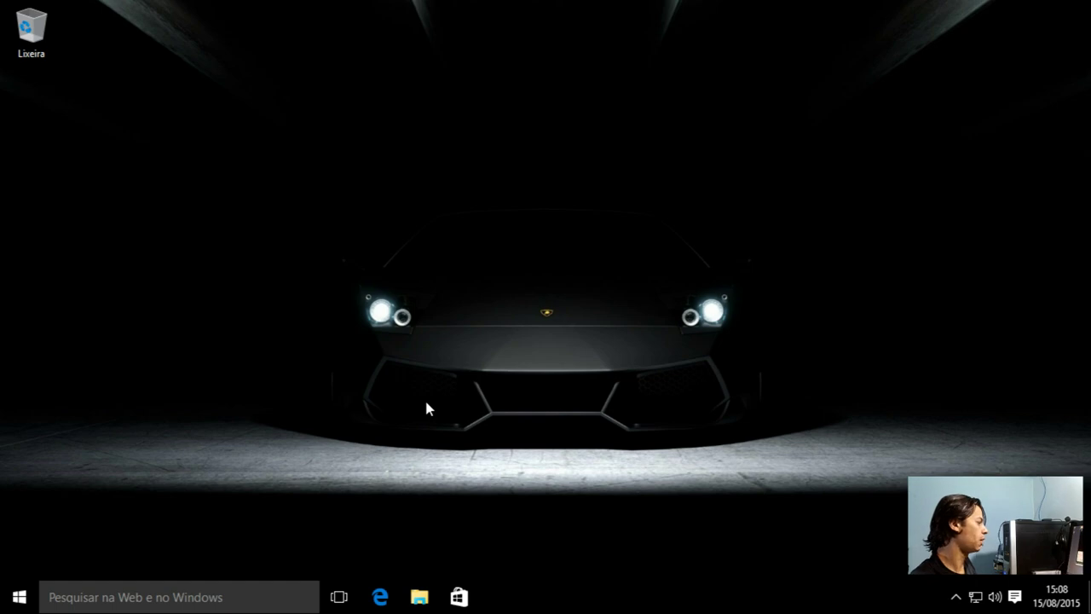
- Open the Executar dialog from the Sistema do Windows group of installed apps
key("super+r")
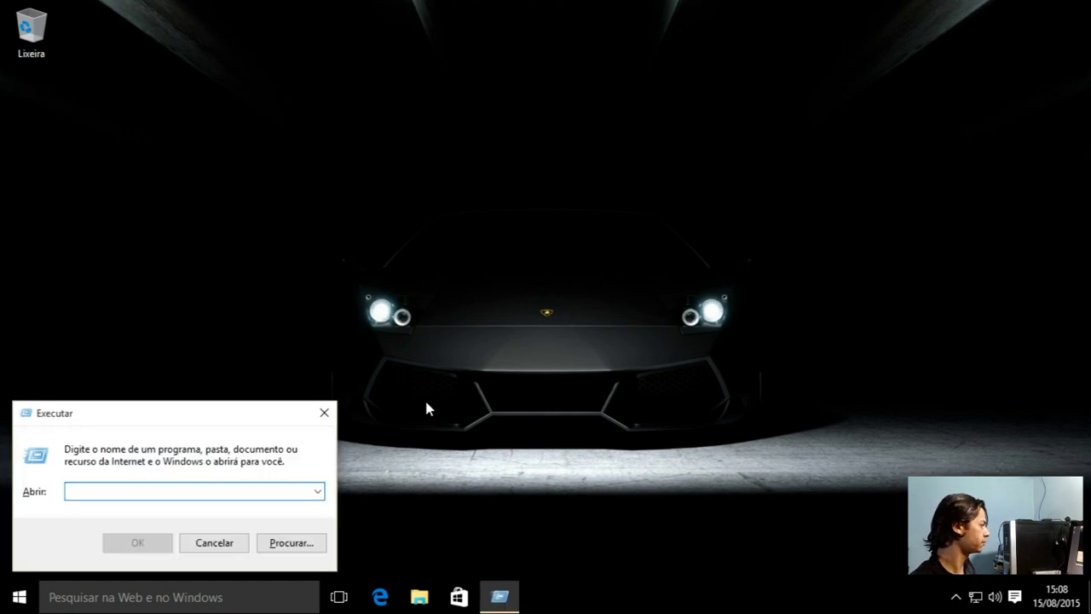
left_click(324, 413)
left_click(17, 597)
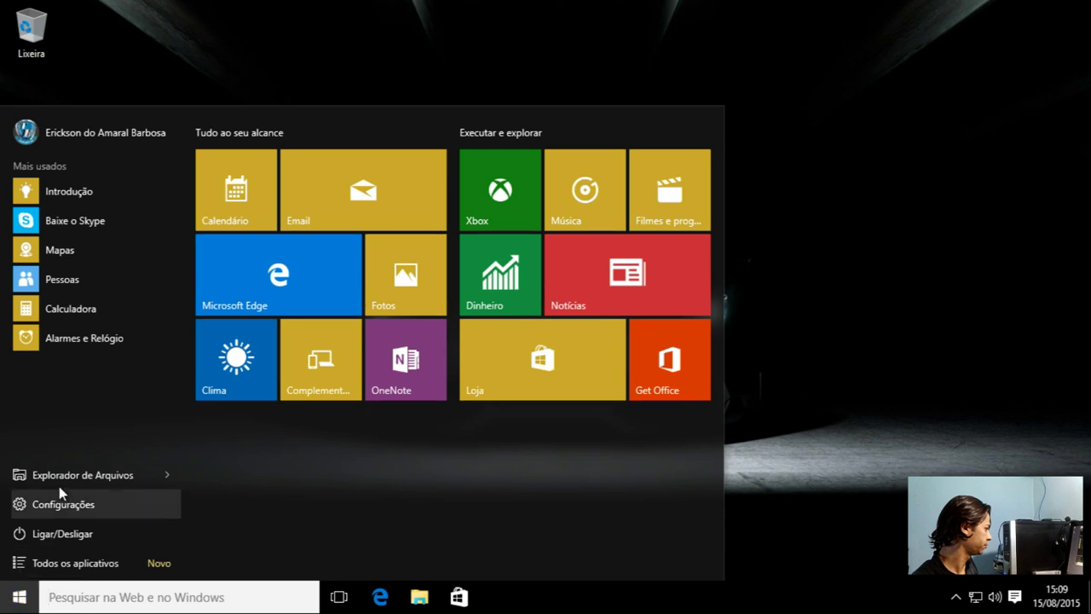
left_click(62, 556)
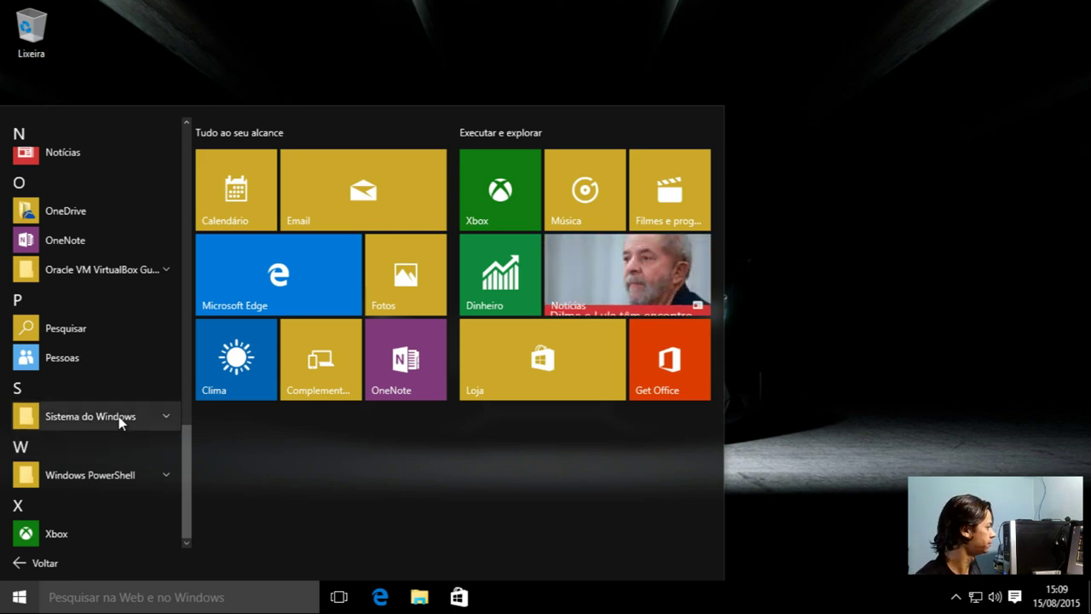
left_click(118, 416)
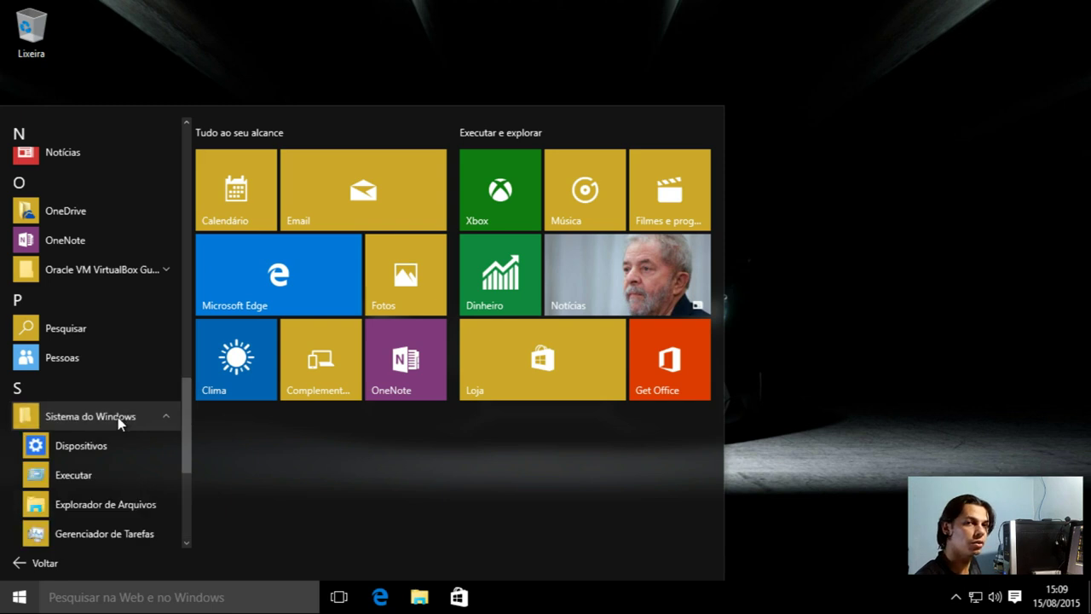
left_click(74, 475)
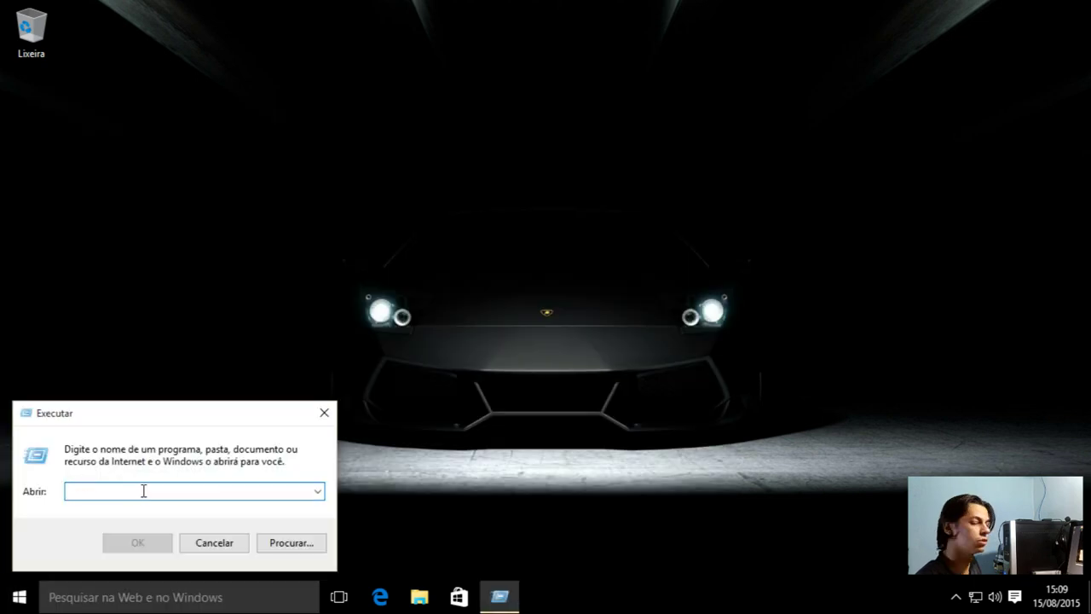
- Run regedit and allow it to make changes so that the Registry Editor opens
left_click_drag(122, 415, 162, 405)
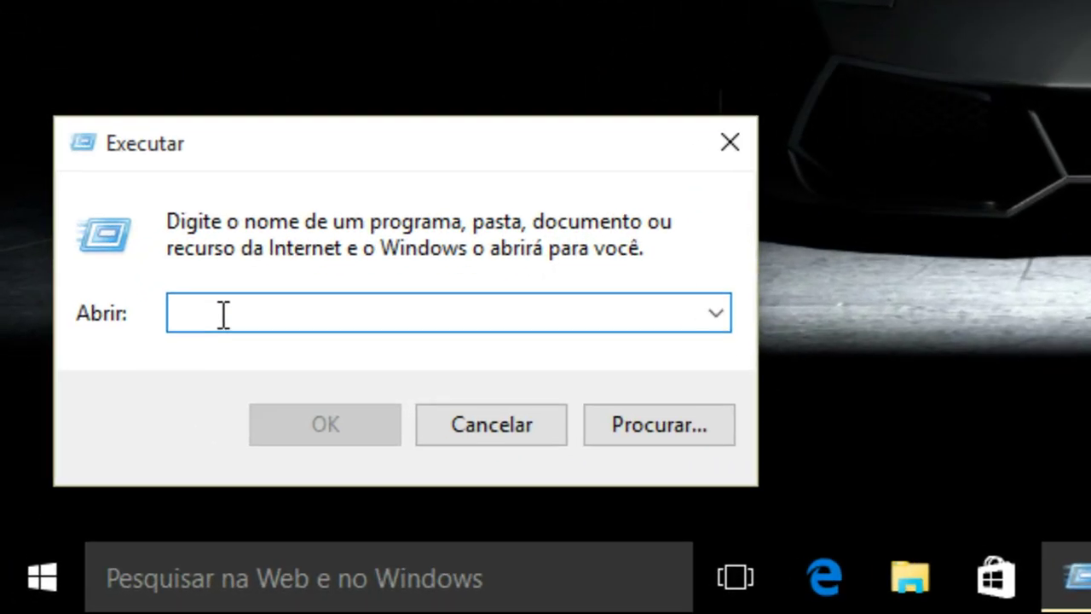
type("reg")
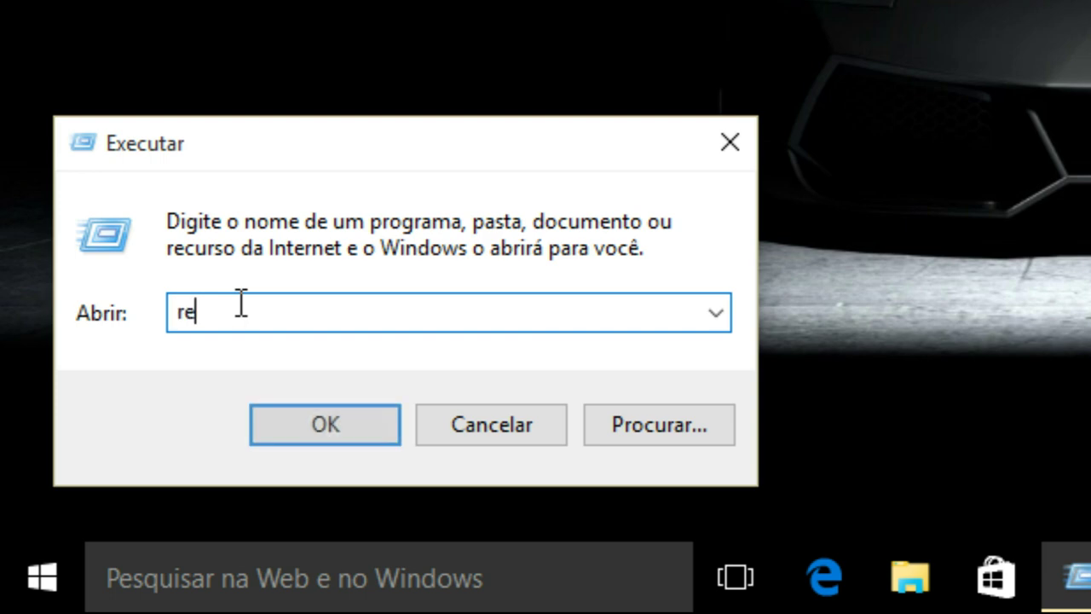
type("edit")
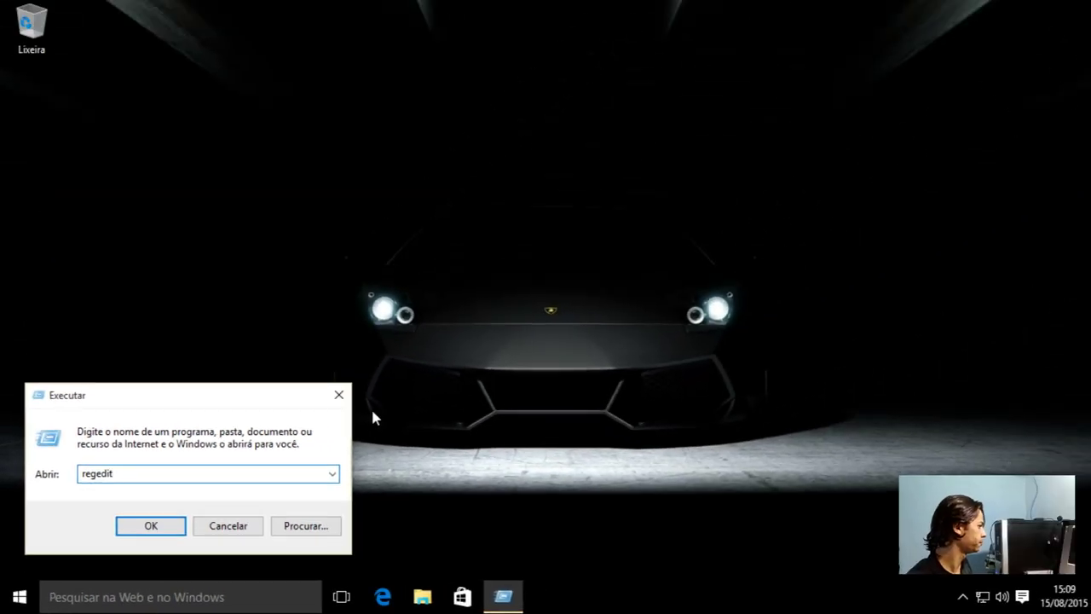
key("Return")
left_click(619, 328)
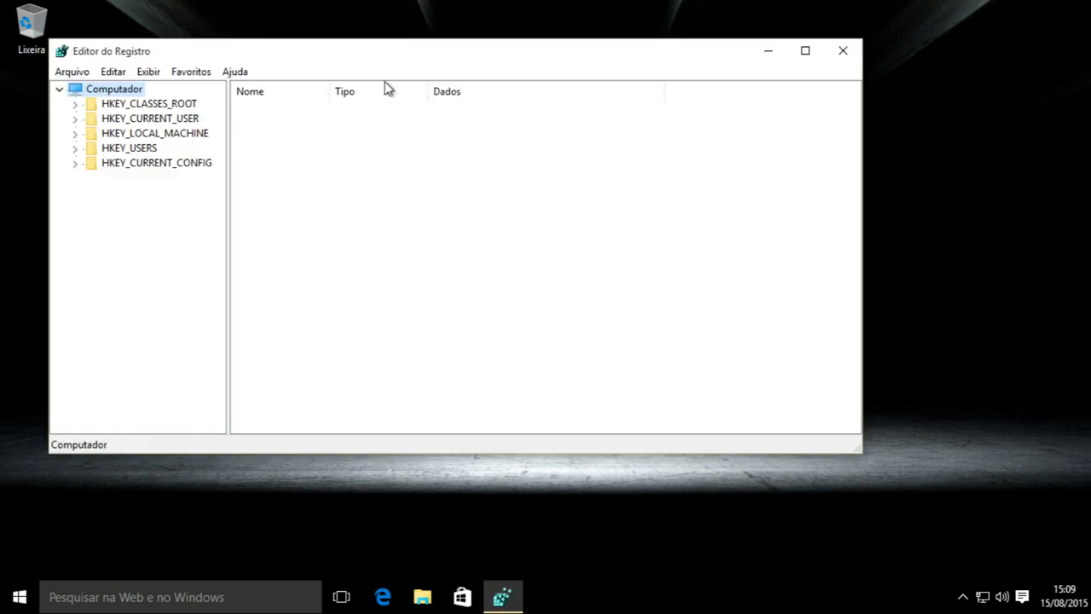
- Go to the registry key HKEY_LOCAL_MACHINE\SYSTEM\CurrentControlSet\Services\atapi
left_click_drag(384, 61, 441, 89)
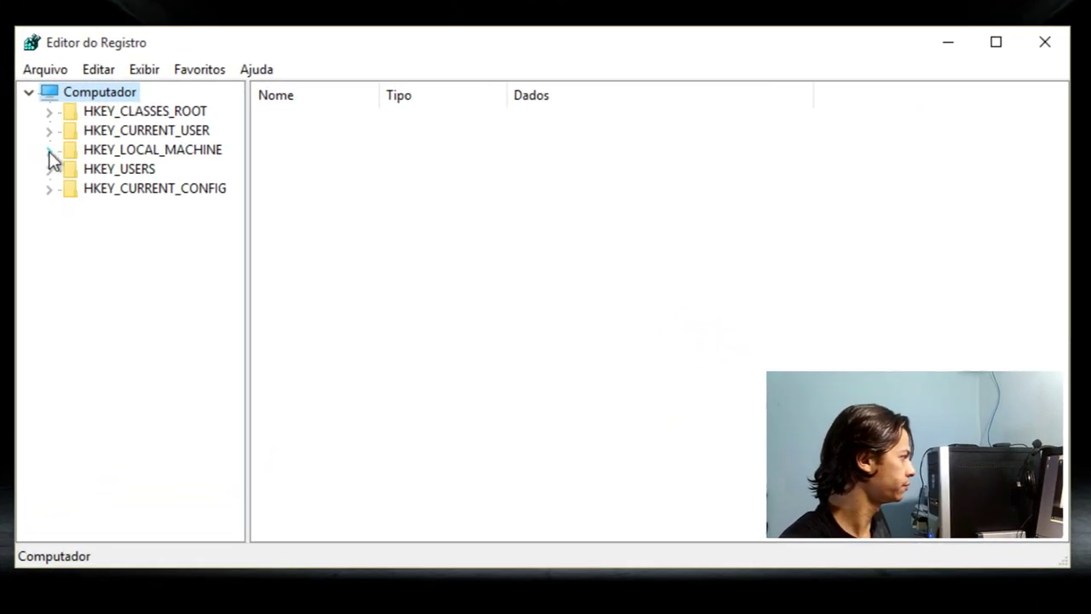
left_click(48, 150)
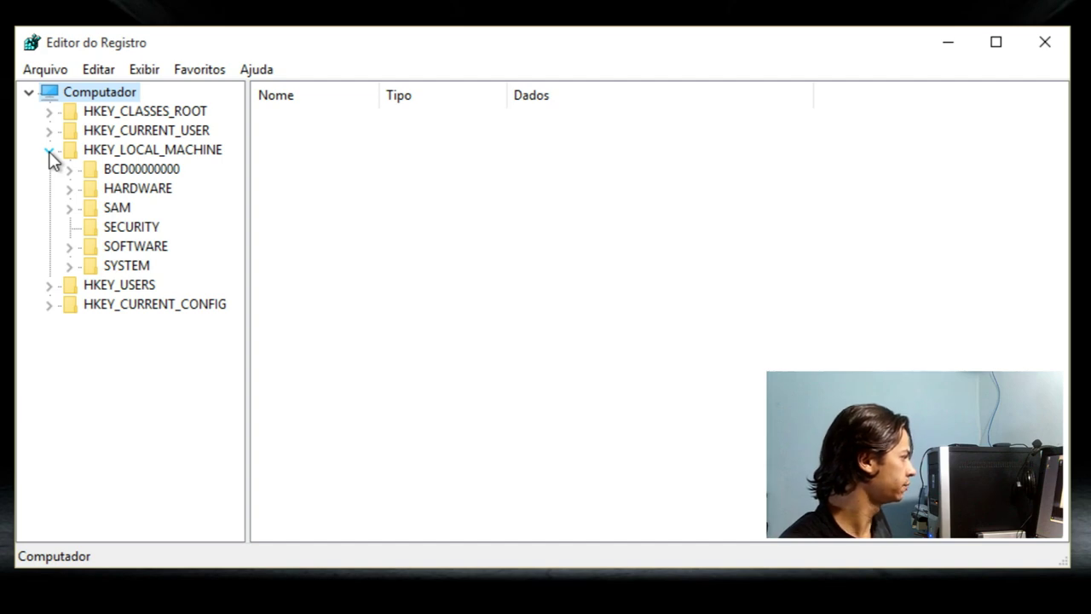
left_click(68, 228)
left_click(69, 266)
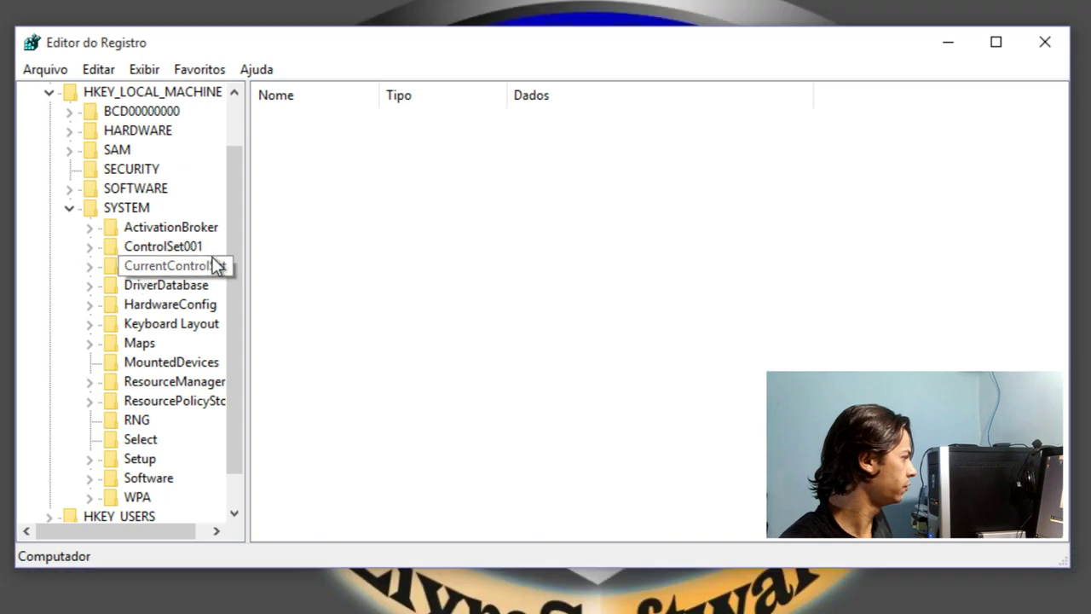
mouse_move(237, 256)
left_mouse_down()
mouse_move(233, 268)
mouse_move(243, 254)
left_mouse_up()
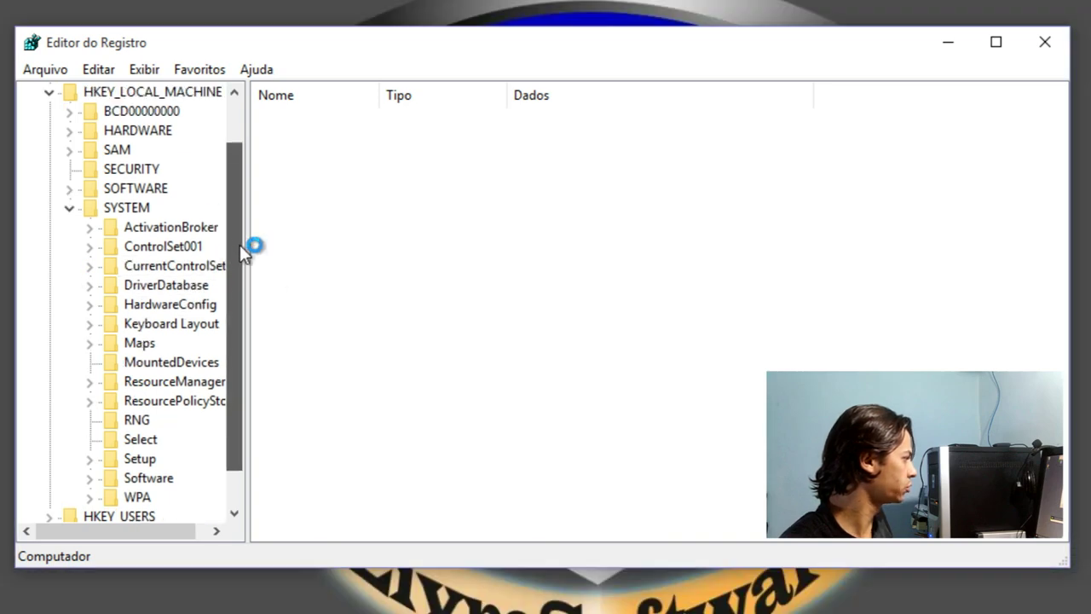
left_click(91, 267)
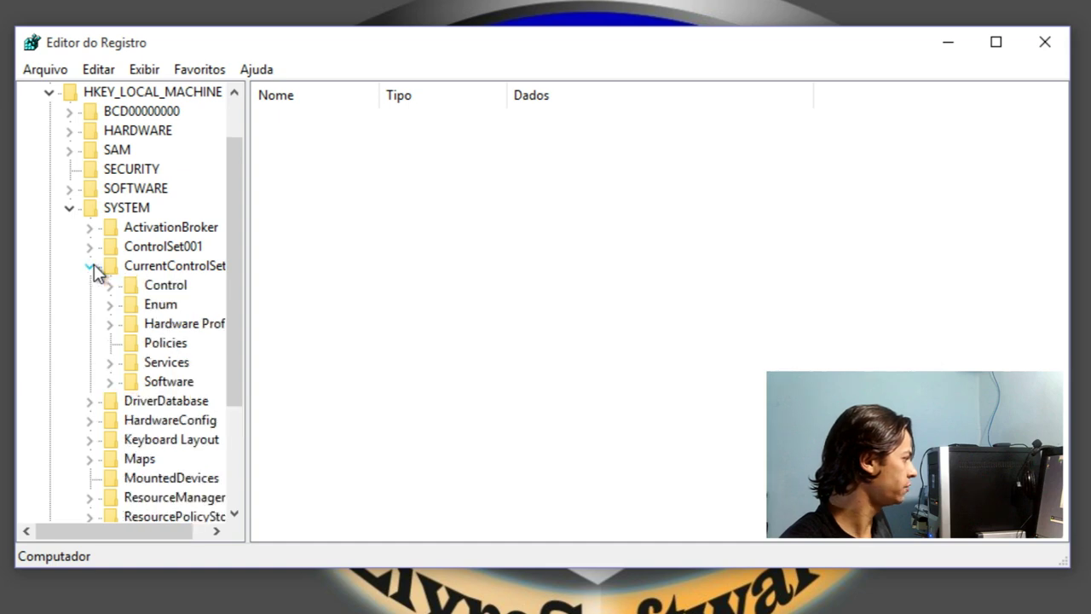
left_click(110, 362)
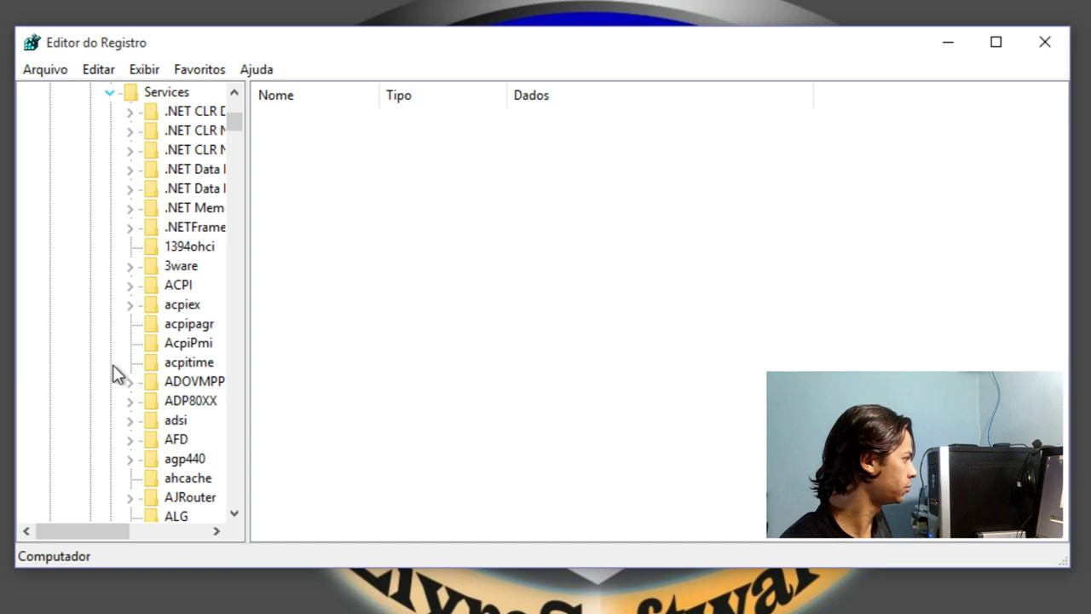
scroll(162, 277, "down", 9)
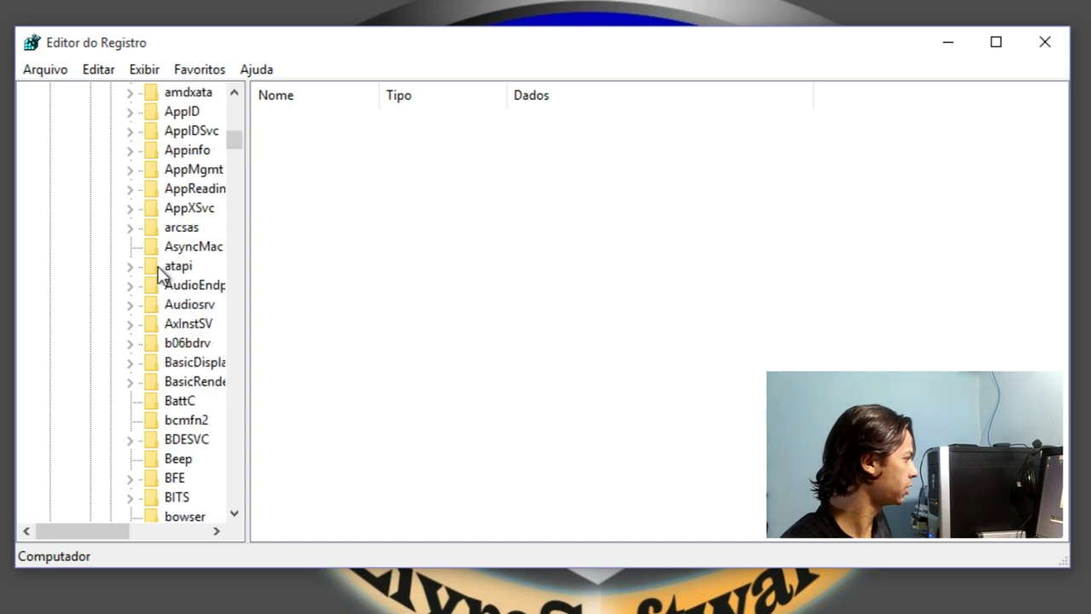
left_click(161, 269)
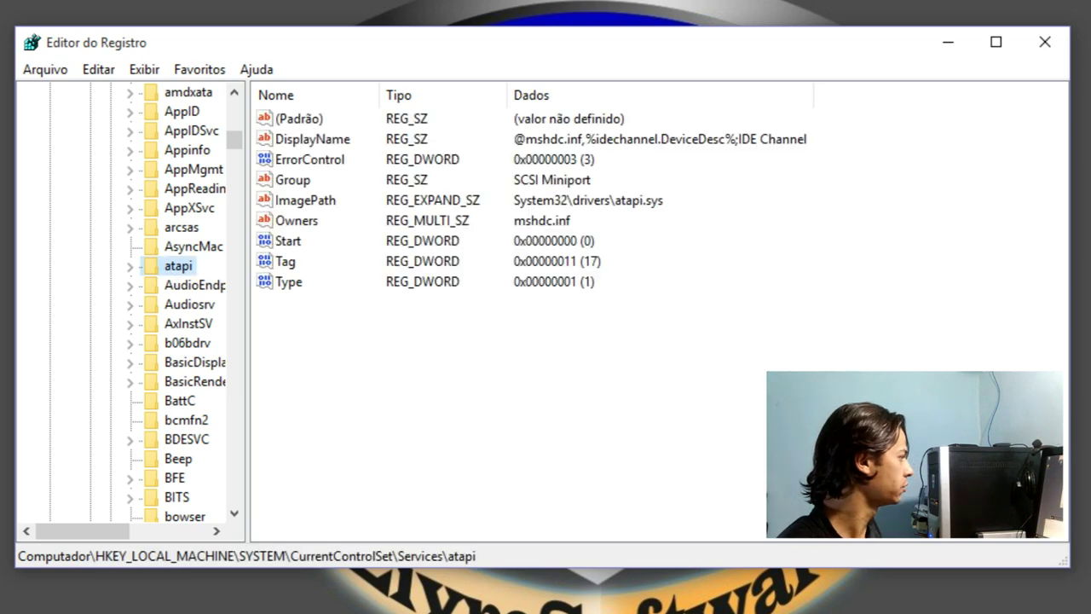
- Create a new subkey named Controller0 under the atapi key
left_click(362, 366)
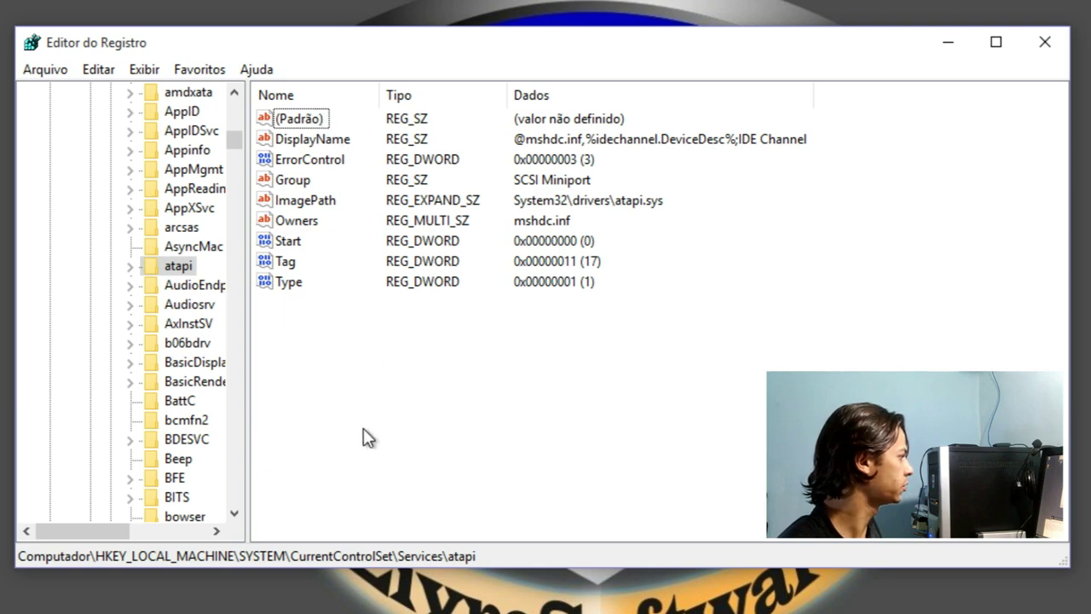
right_click(307, 341)
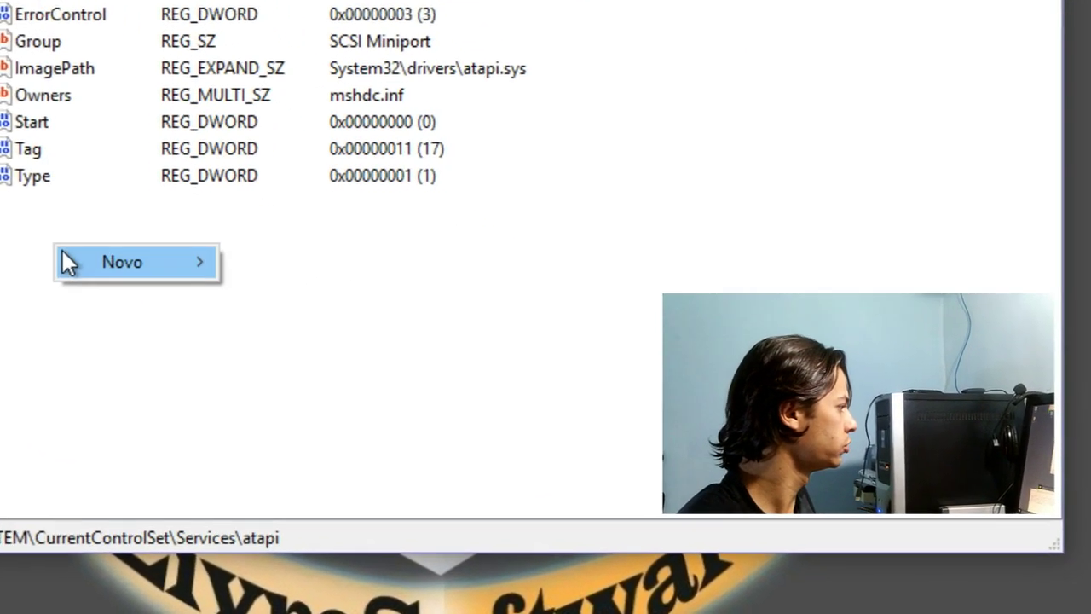
mouse_move(337, 343)
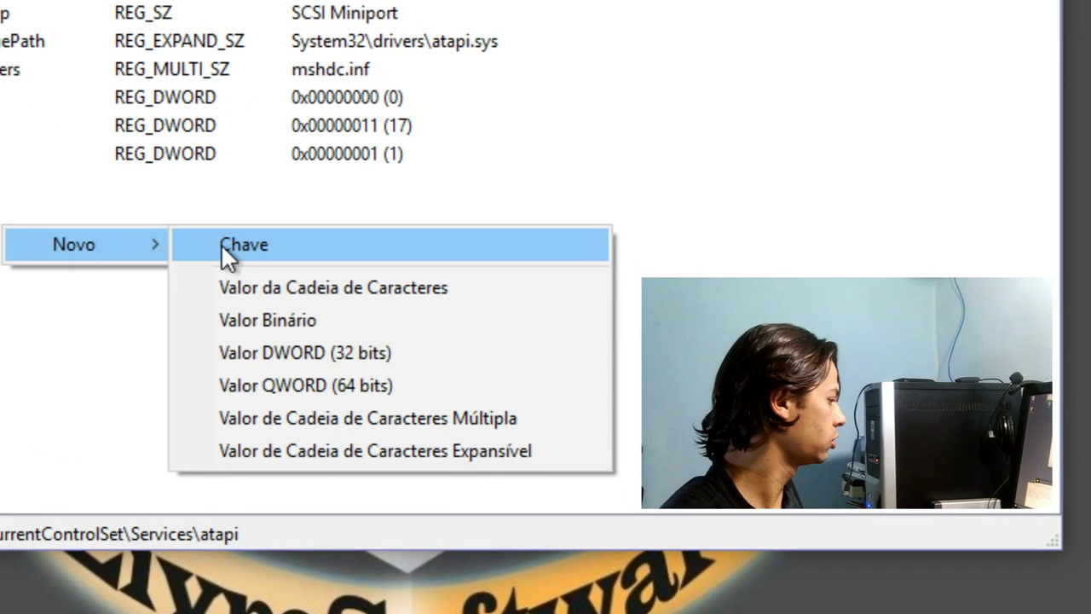
left_click(129, 205)
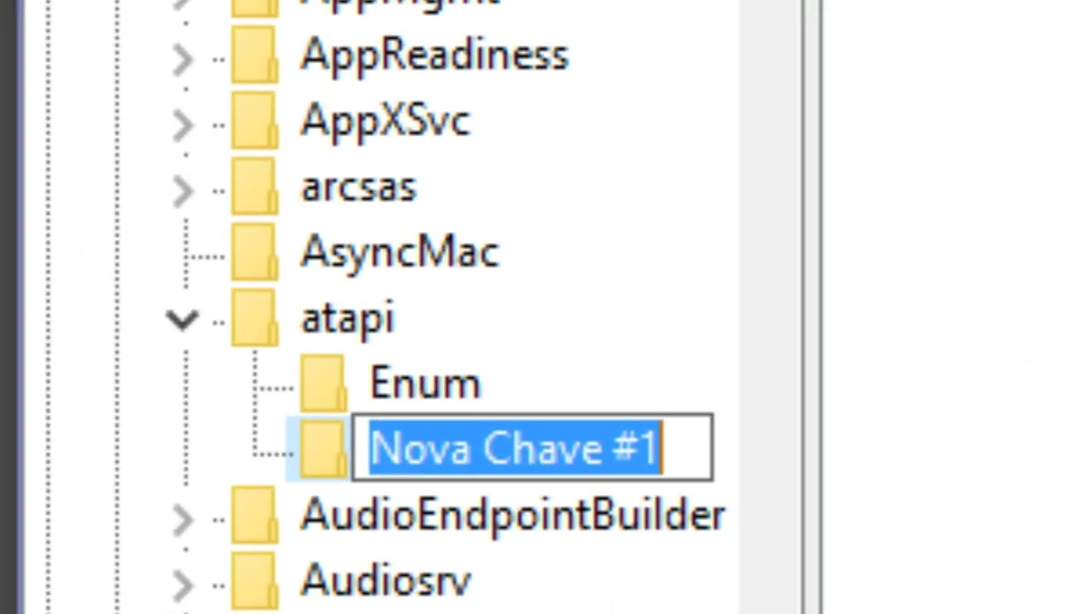
type("C")
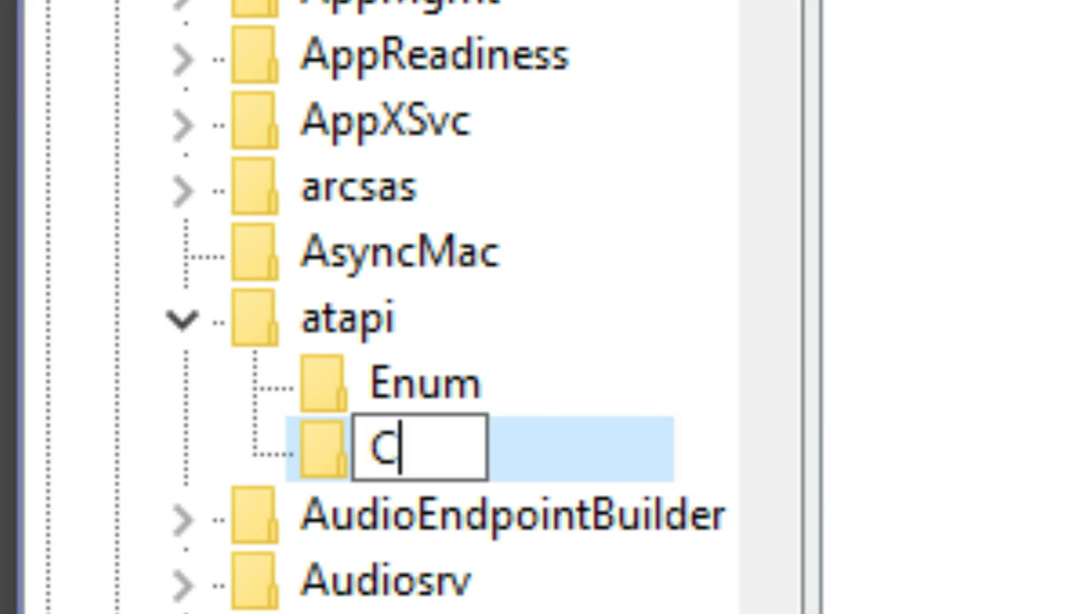
type("ontro")
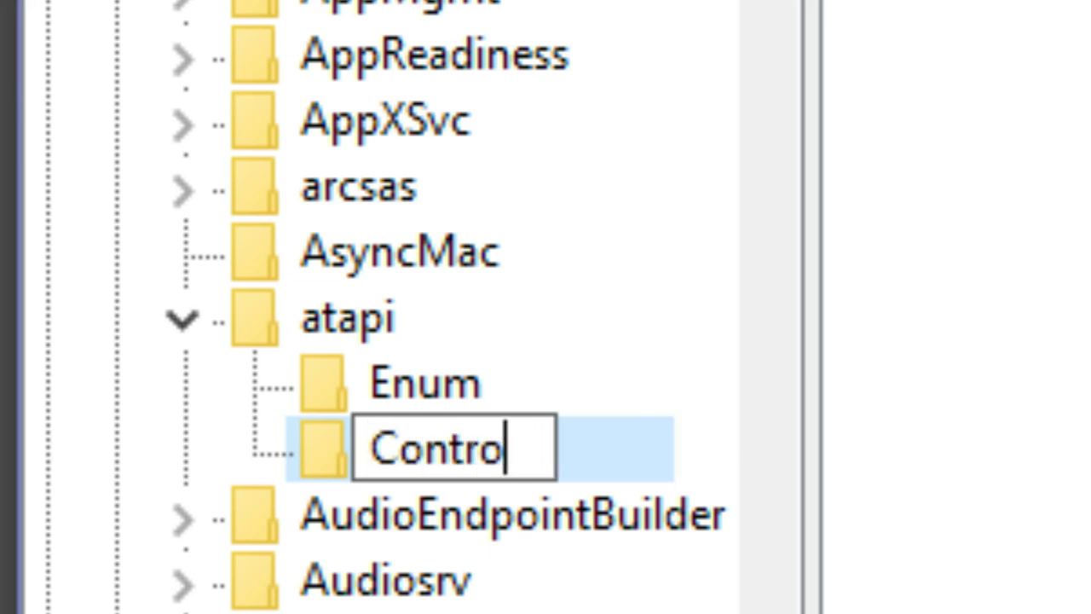
type("ller")
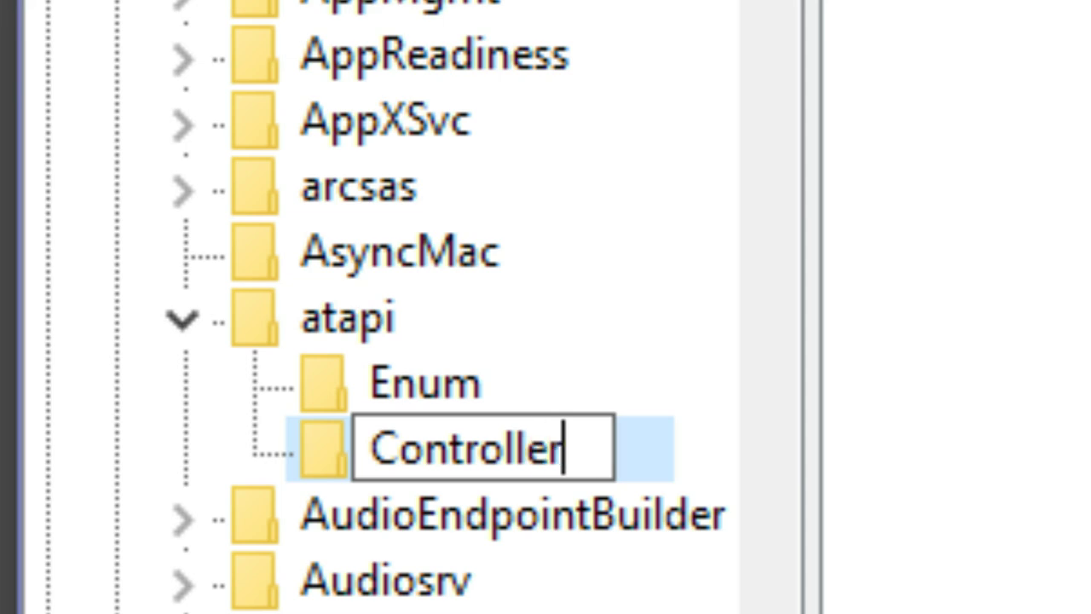
type("0")
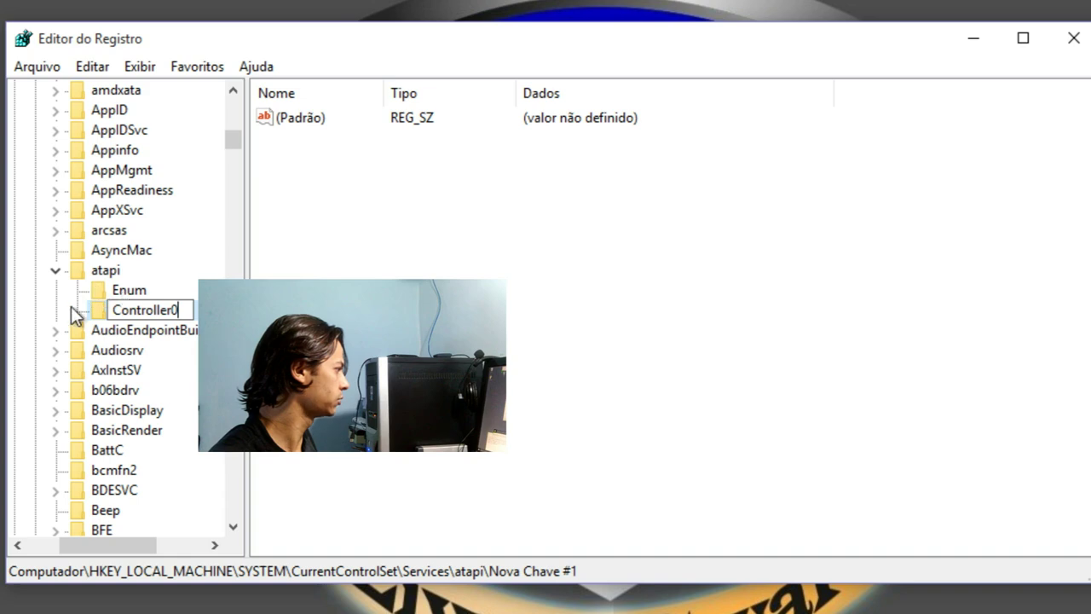
key("Return")
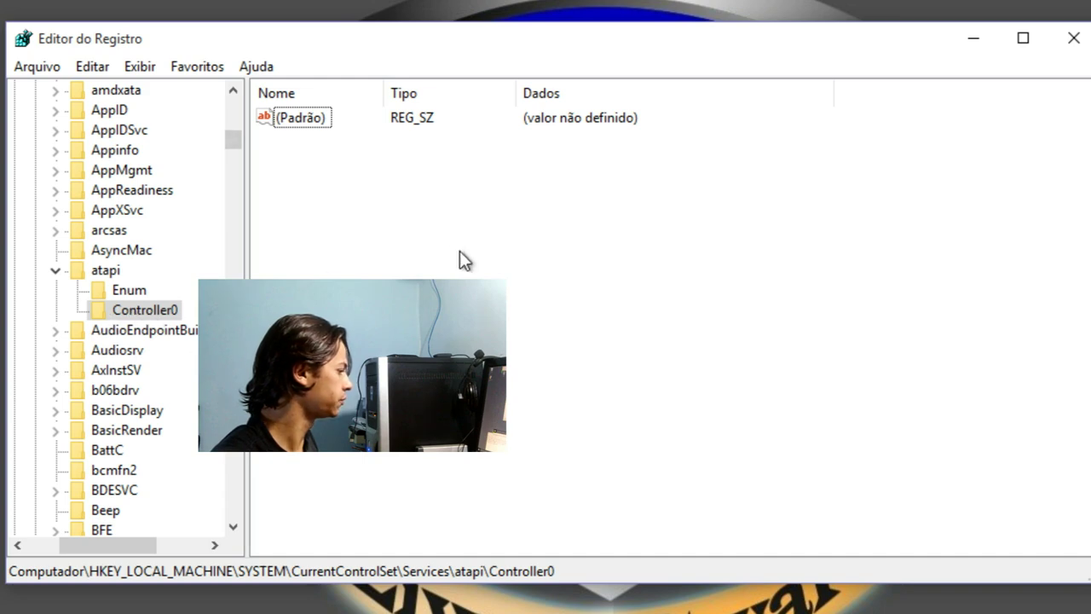
- Add a new DWORD (32-bit) value named EnumDevice1 to the Controller0 key
right_click(385, 243)
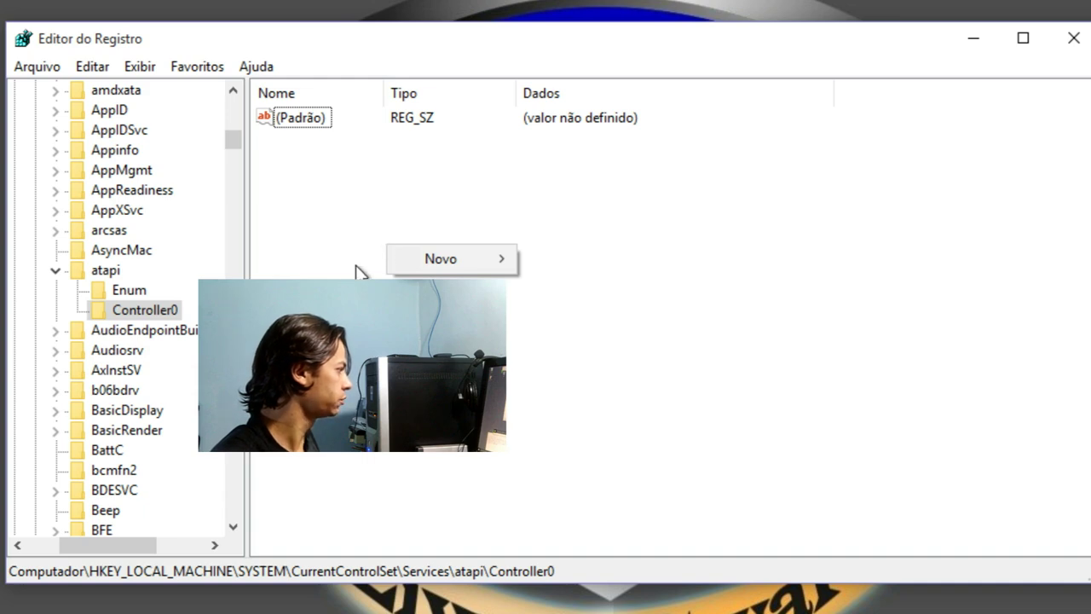
mouse_move(441, 258)
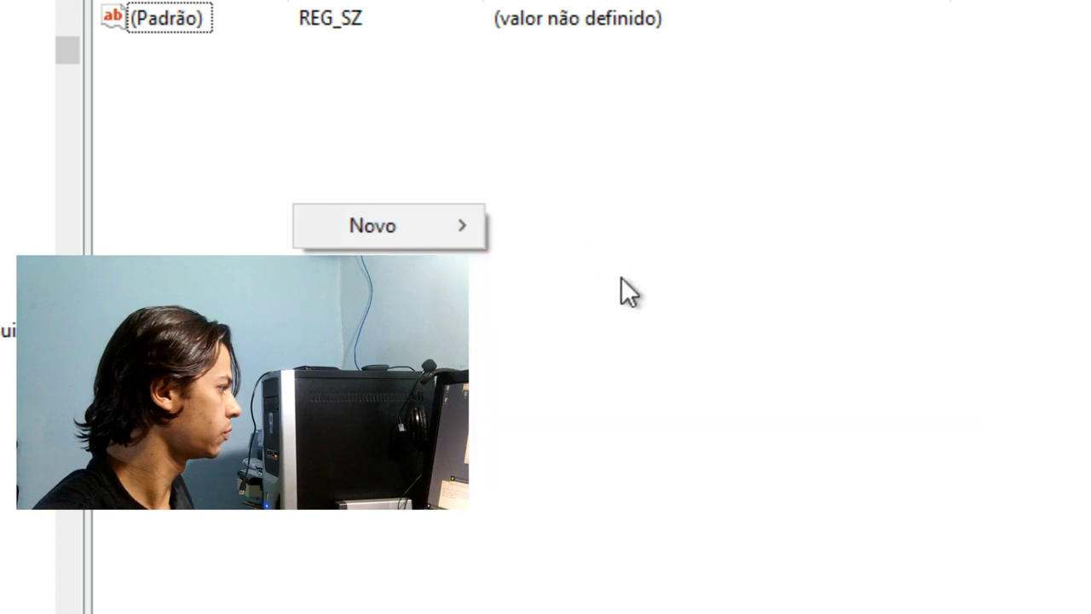
mouse_move(389, 223)
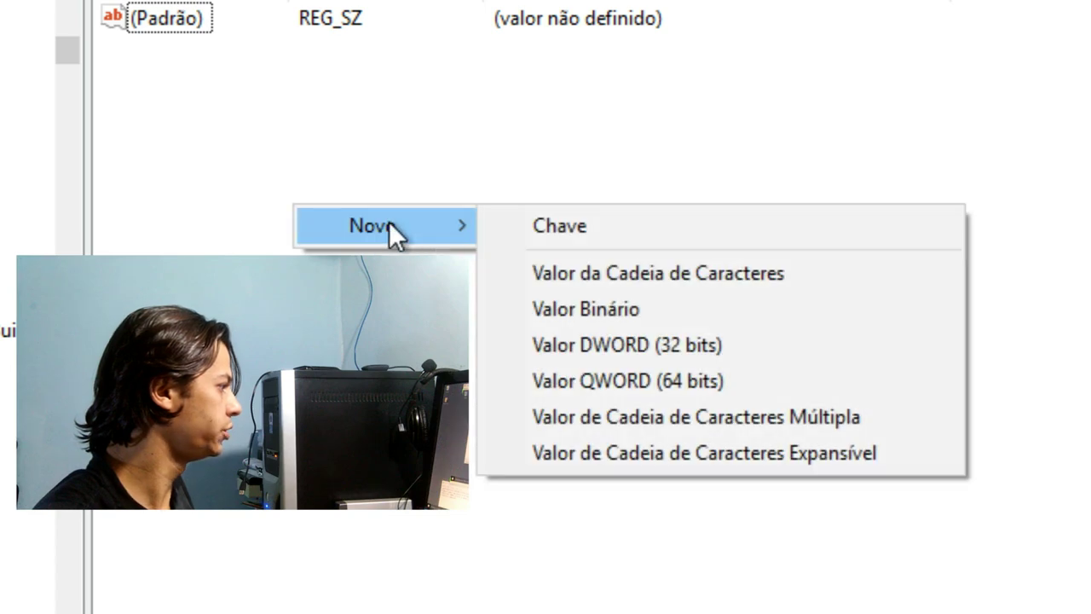
left_click(653, 345)
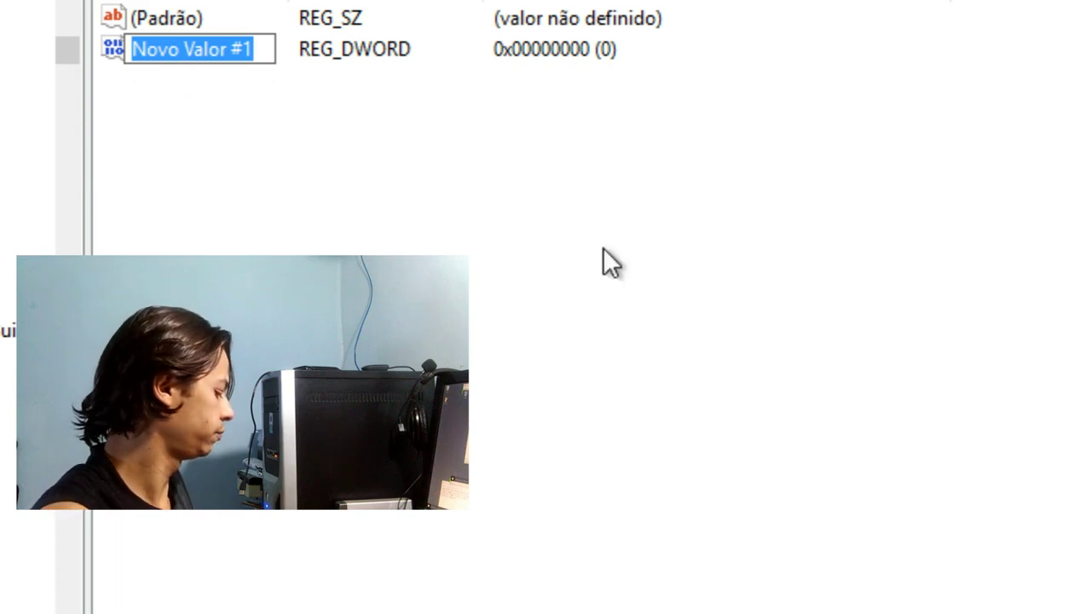
type("Enum")
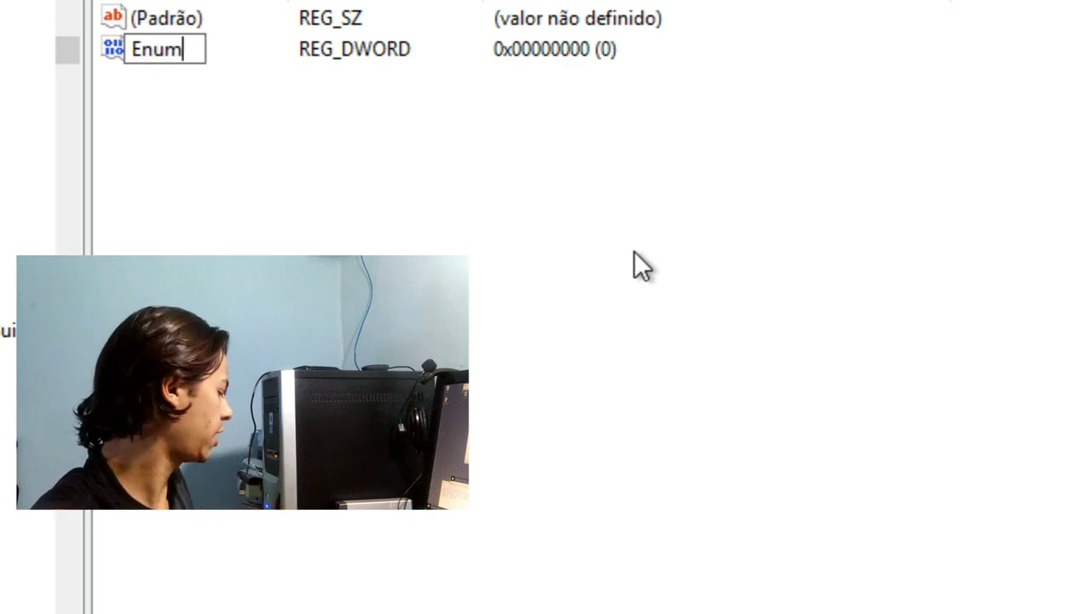
type("Devi")
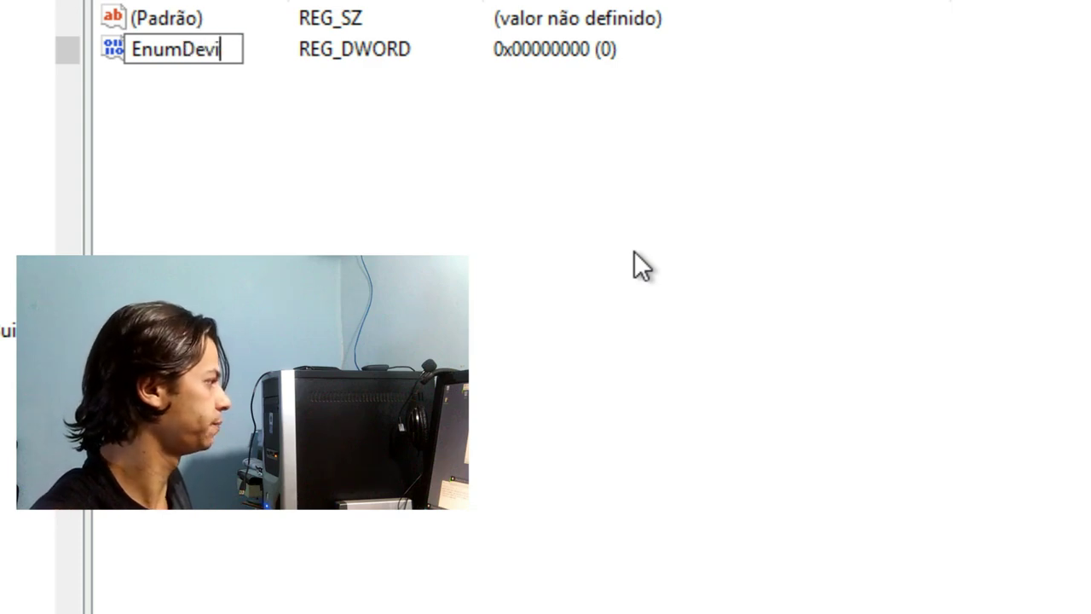
type("cce")
key("BackSpace")
key("BackSpace")
type("e")
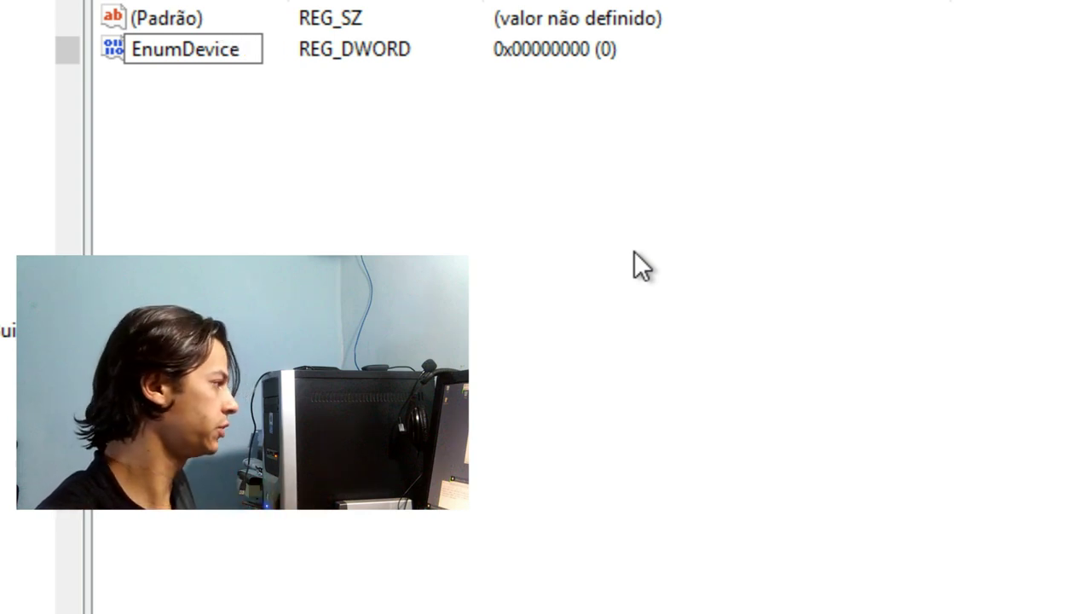
type("1")
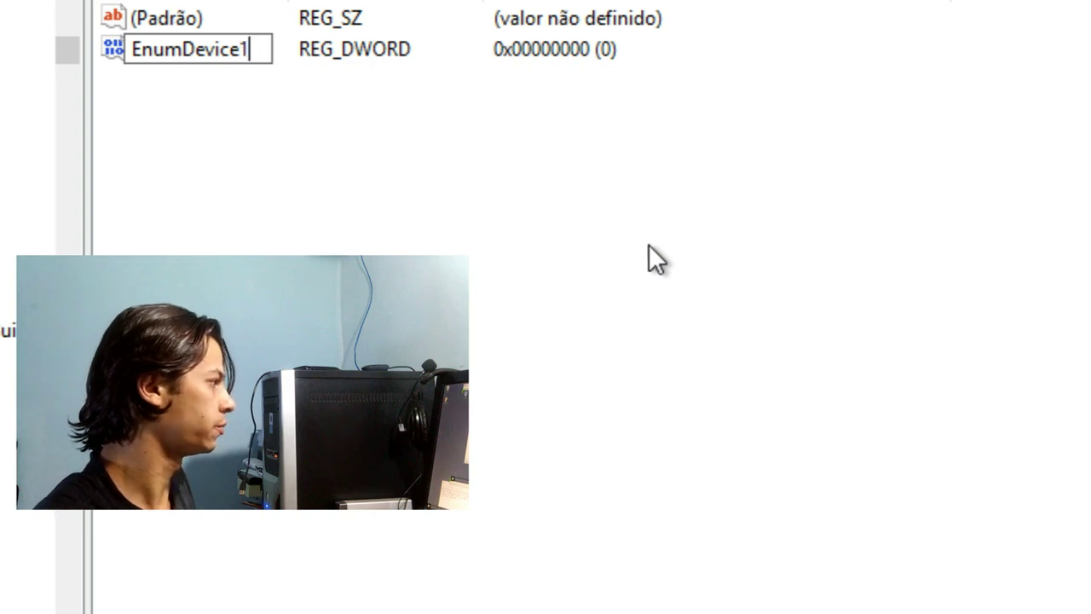
key("Return")
left_click(460, 85)
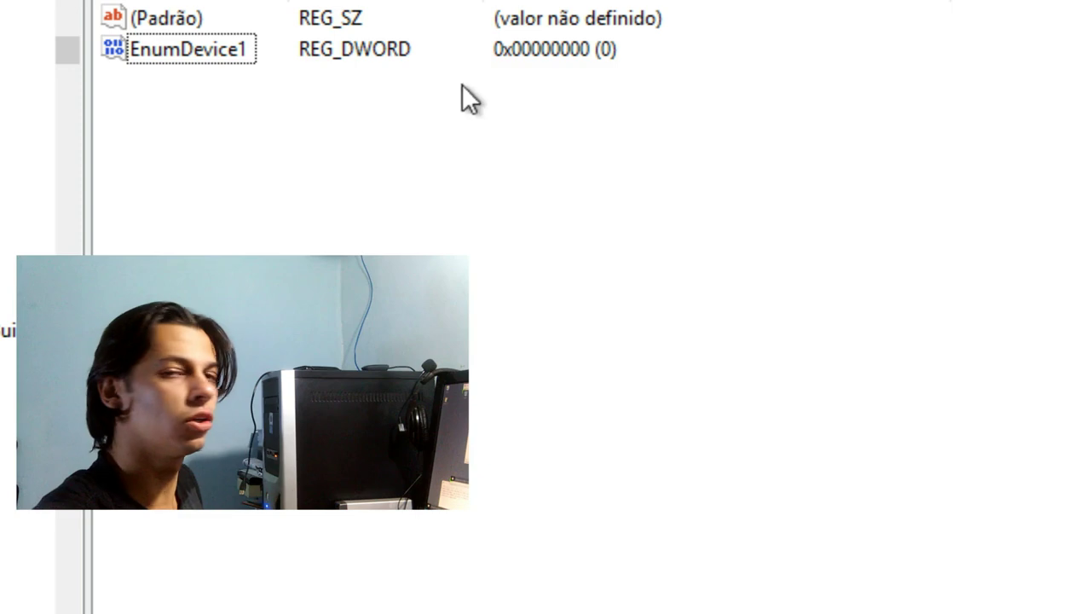
- Set the value data of the EnumDevice1 DWORD in the Controller0 key to 1, in hexadecimal base
left_click(197, 51)
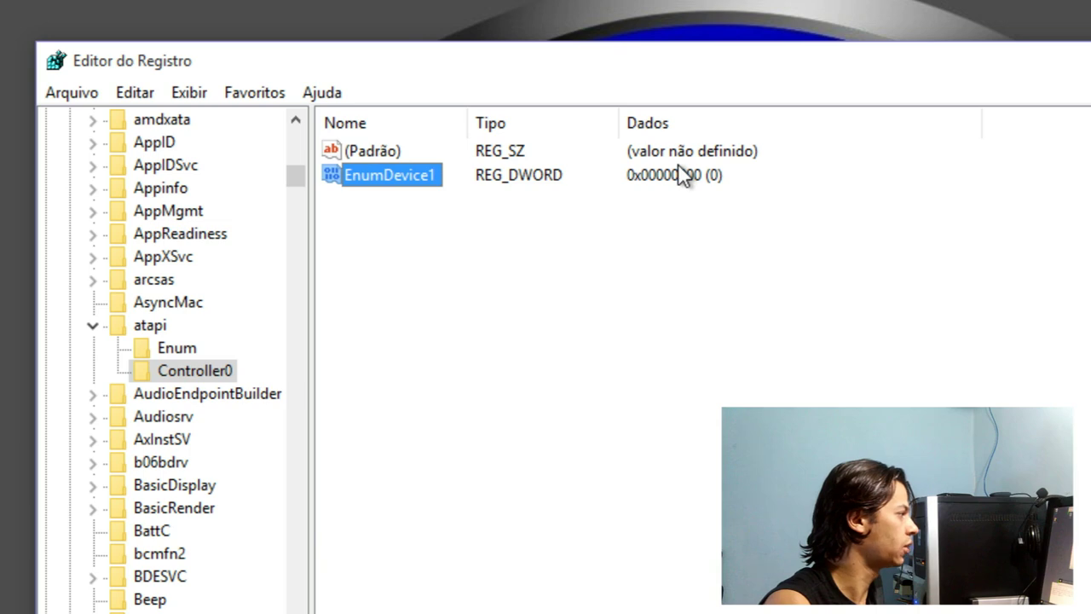
right_click(405, 186)
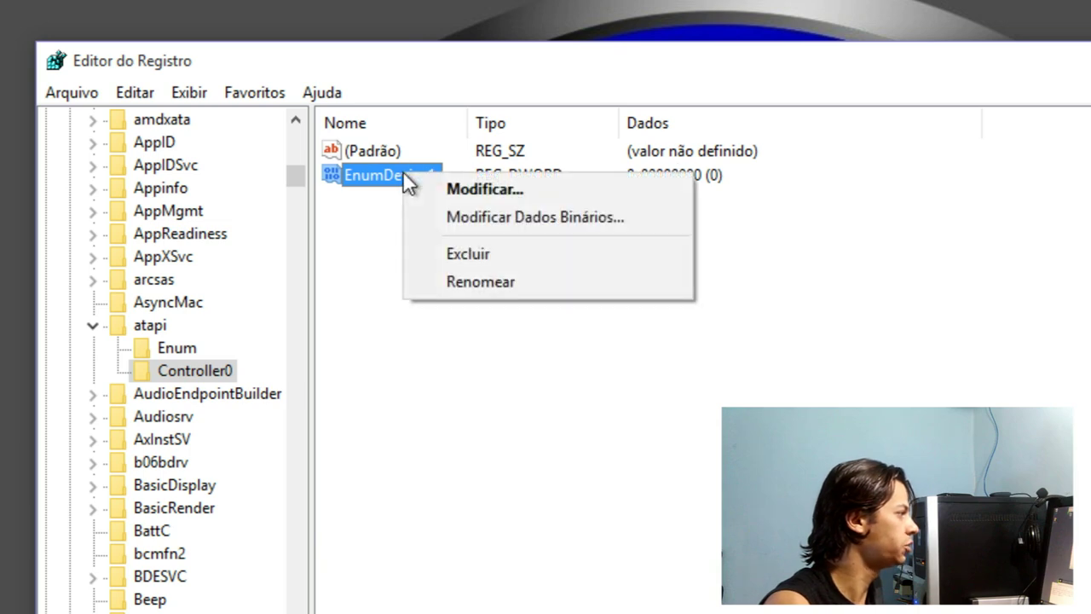
left_click(460, 192)
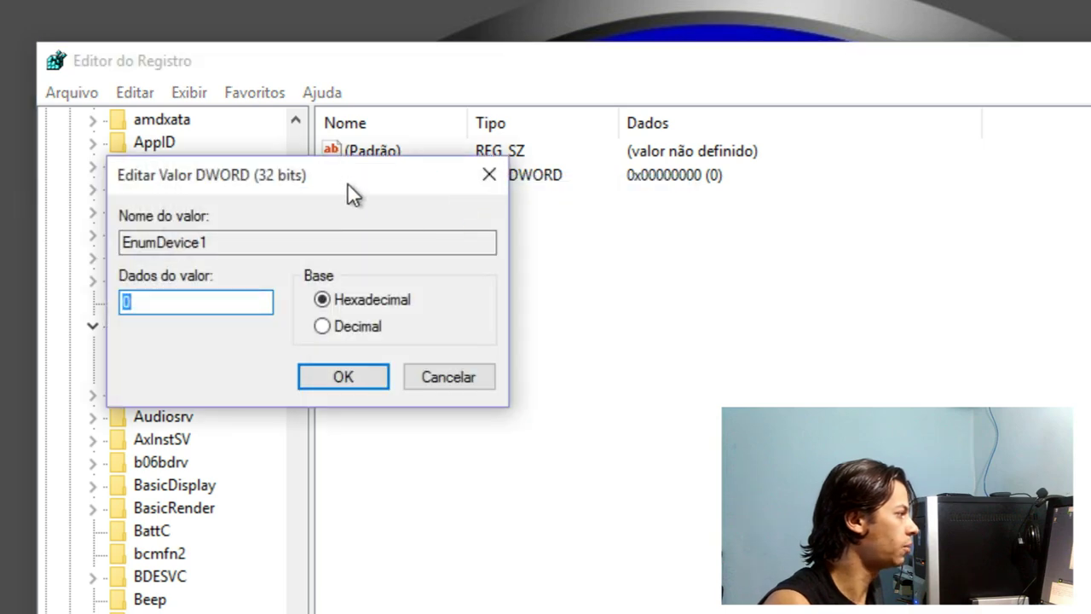
left_click_drag(347, 183, 666, 220)
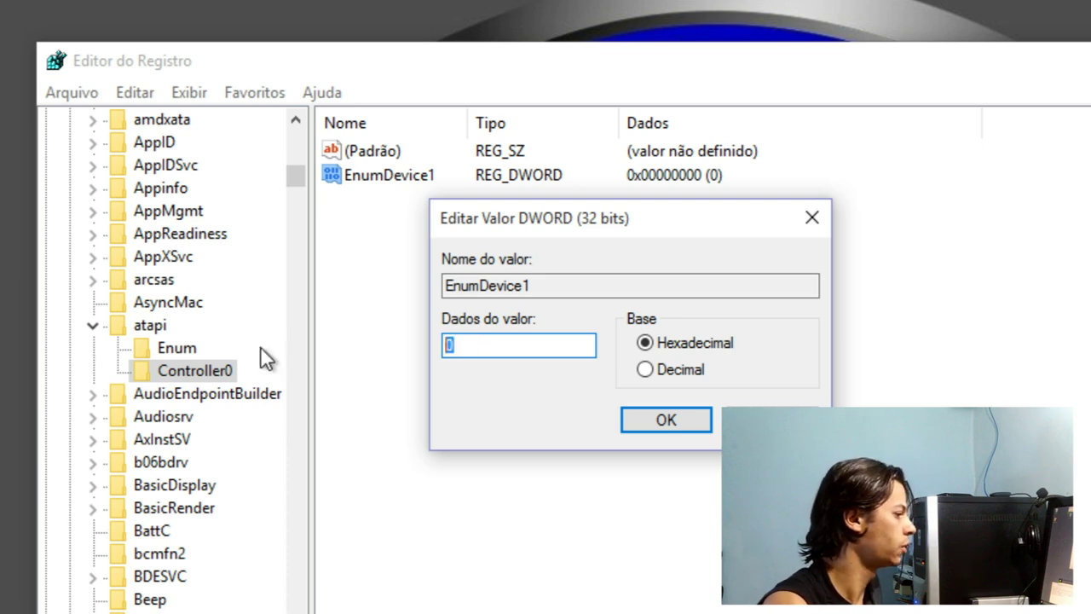
type("1")
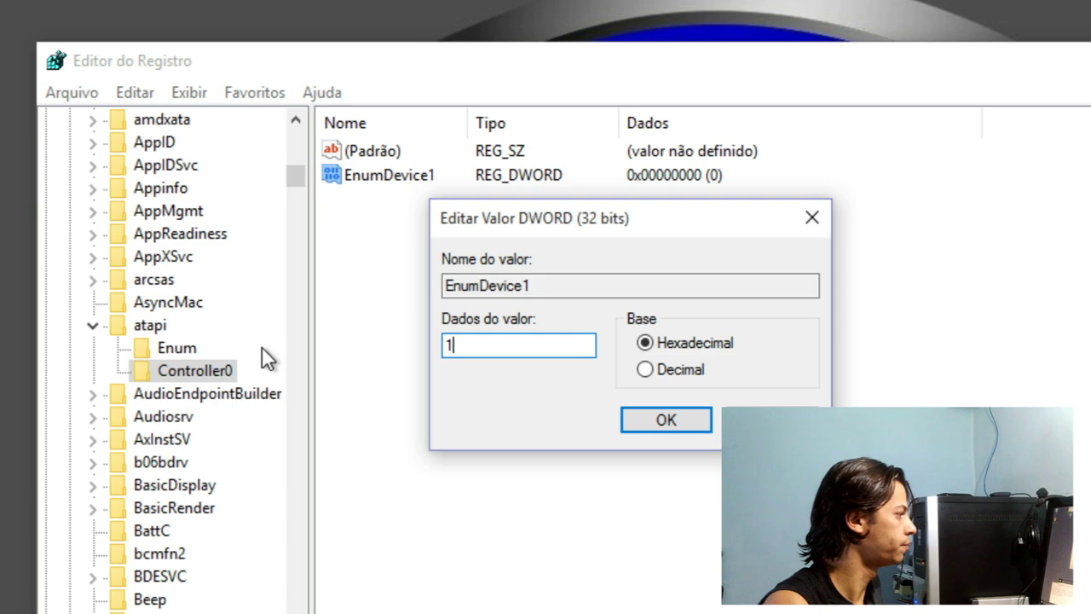
left_click(672, 416)
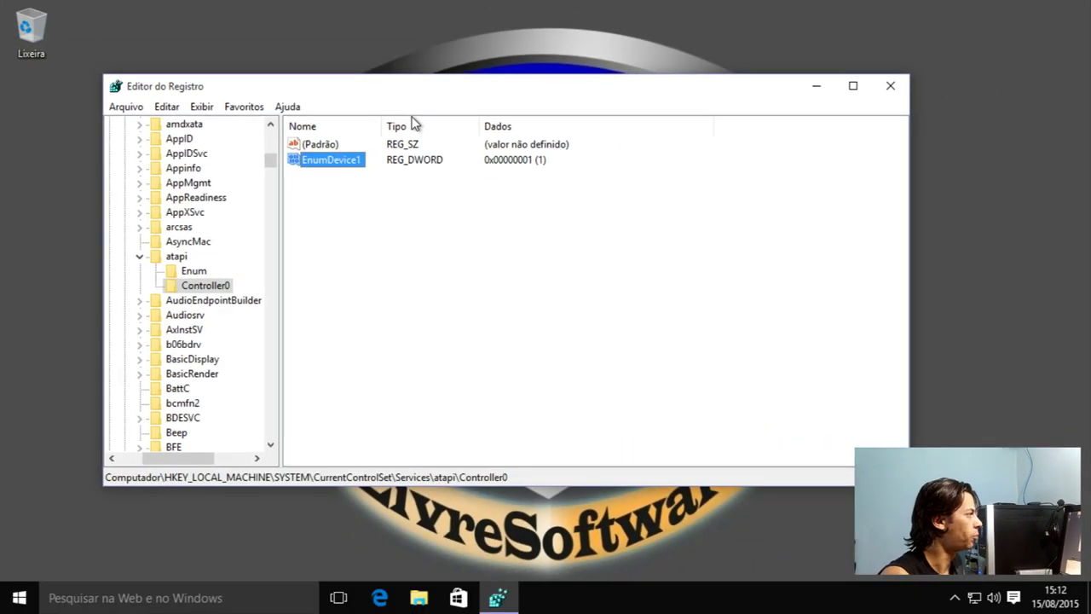
left_click_drag(426, 101, 450, 106)
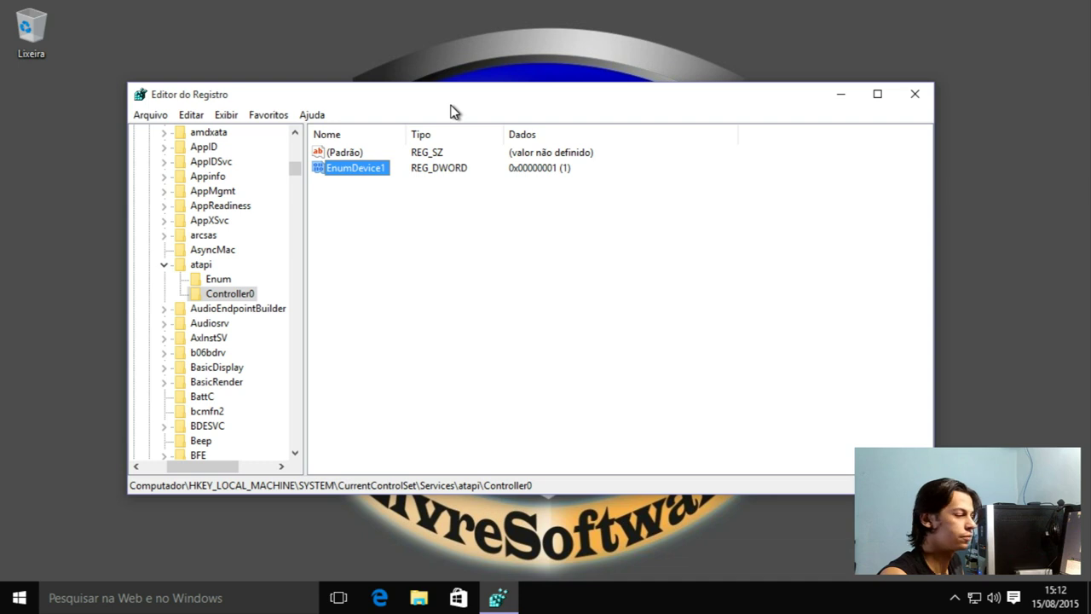
left_click_drag(451, 106, 452, 106)
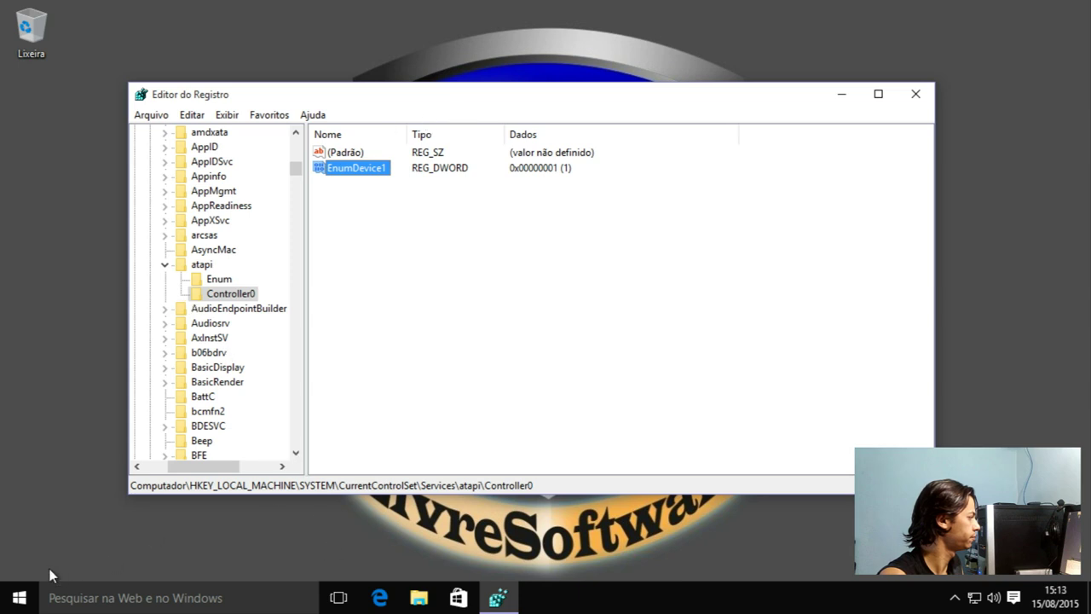
- Restart the computer so that the registry change takes effect
left_click(80, 602)
left_click(19, 598)
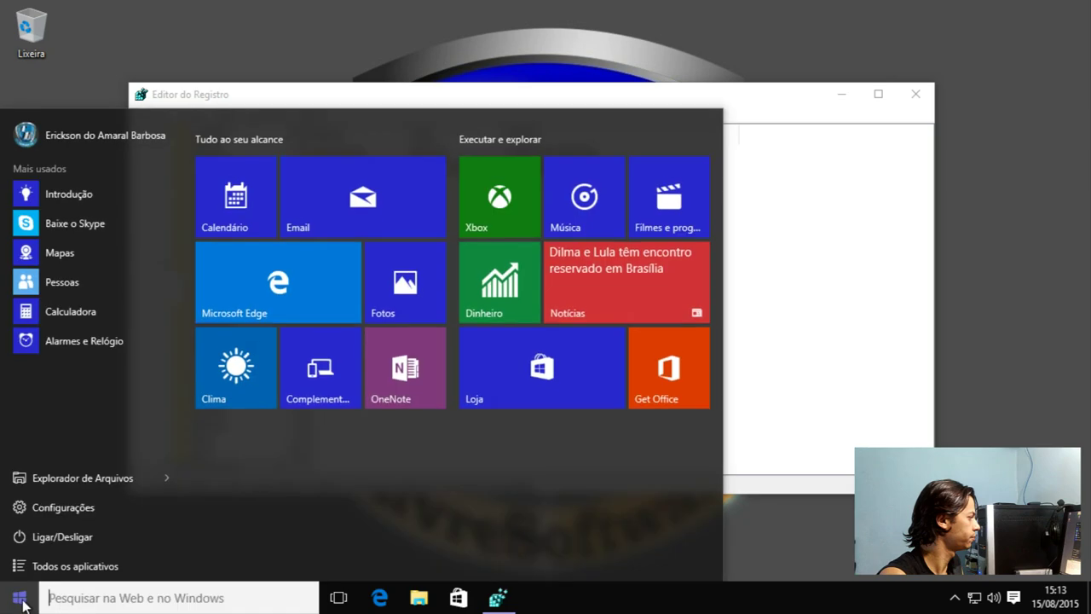
left_click(58, 534)
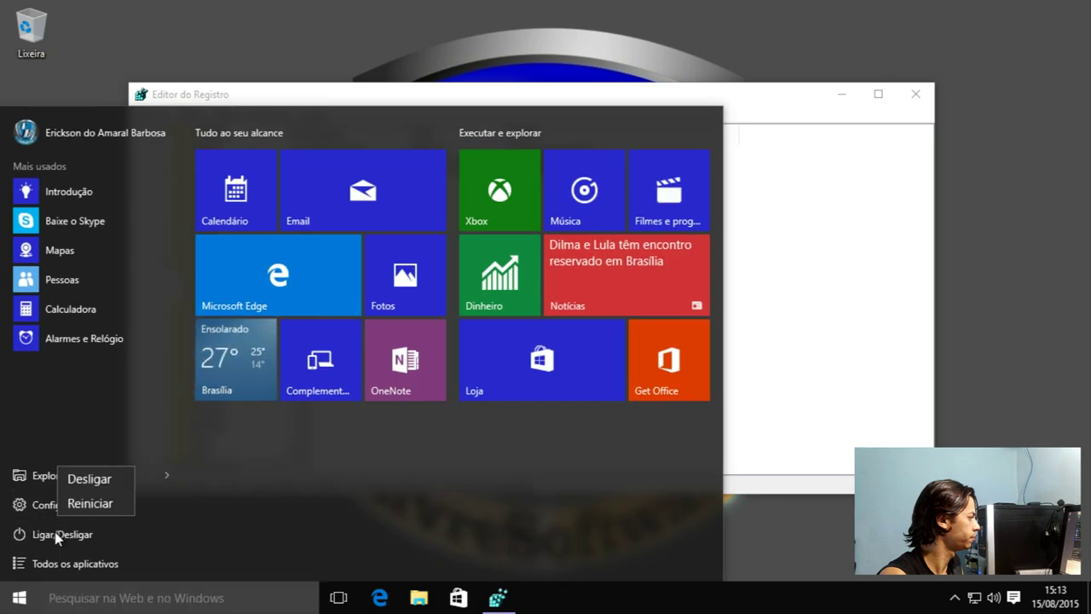
left_click(98, 503)
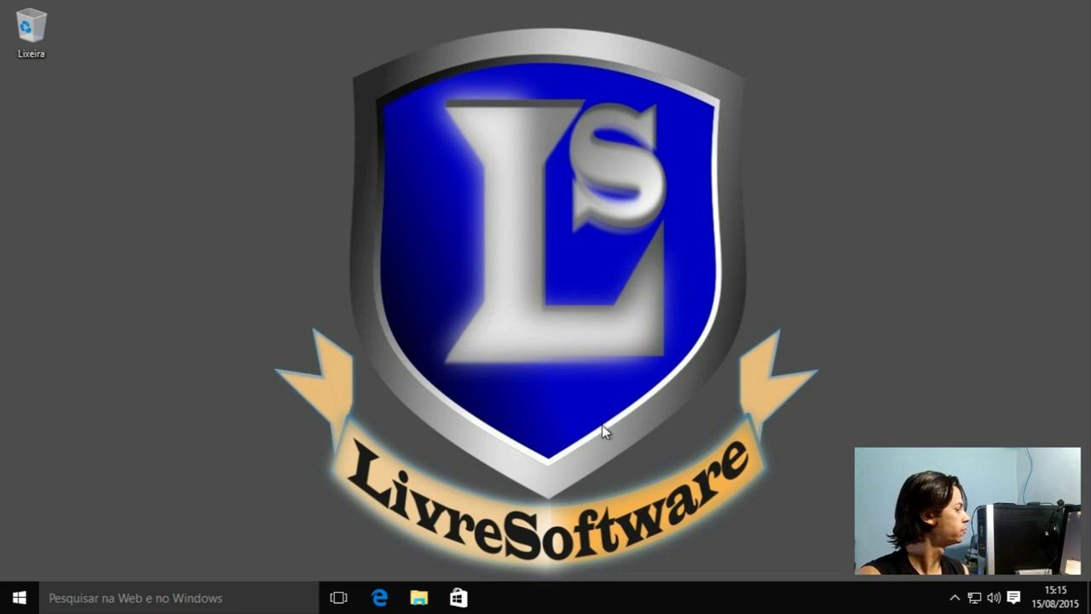
- Open This PC (Este Computador) in File Explorer and check the devices and drives for the CD drive
left_click(419, 598)
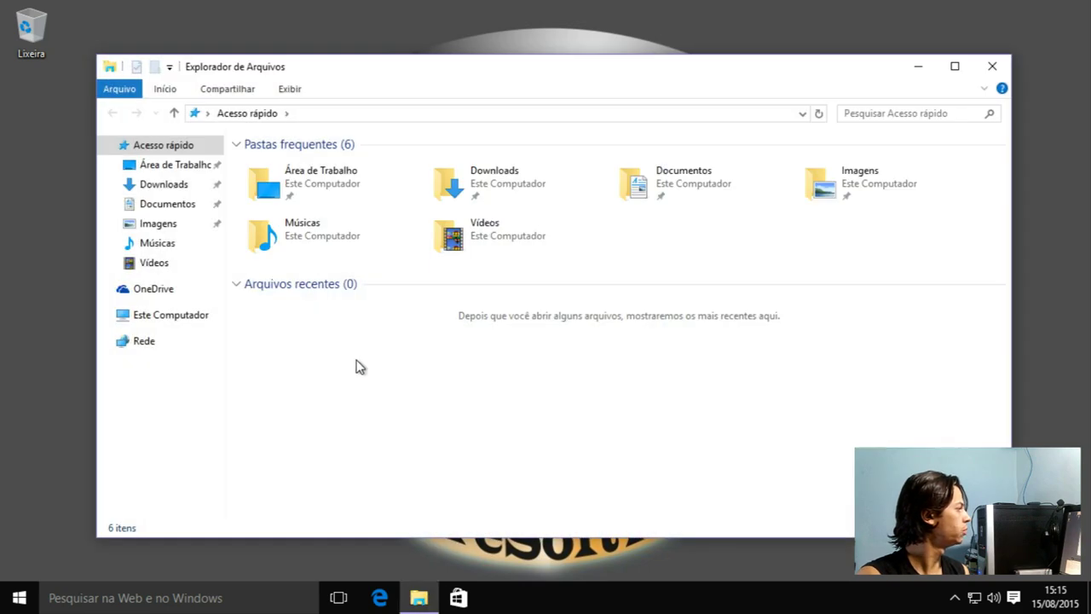
left_click(177, 319)
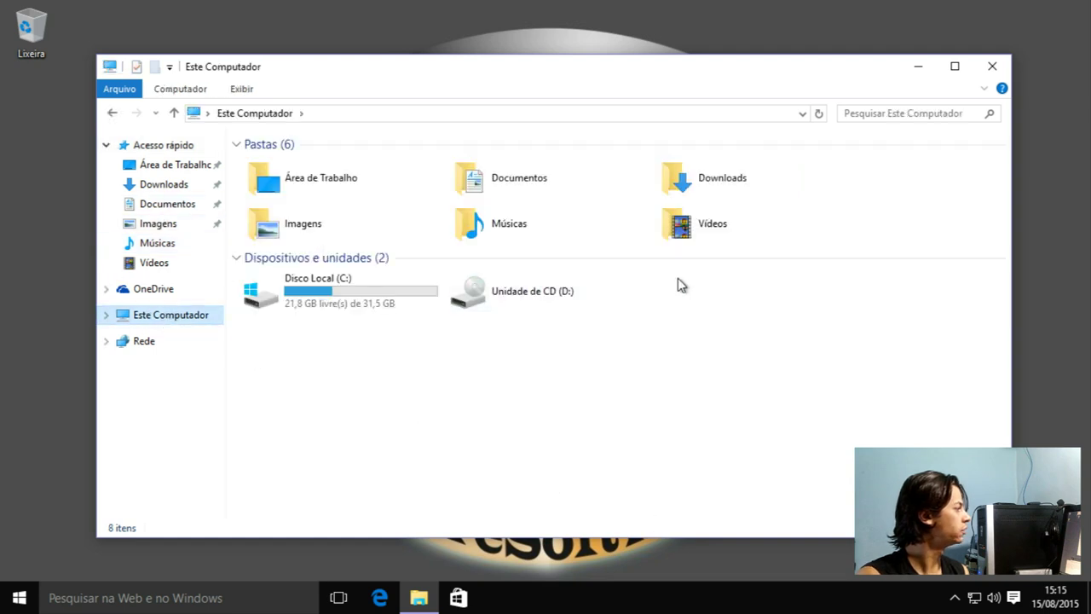
left_click_drag(738, 275, 474, 386)
left_click(564, 452)
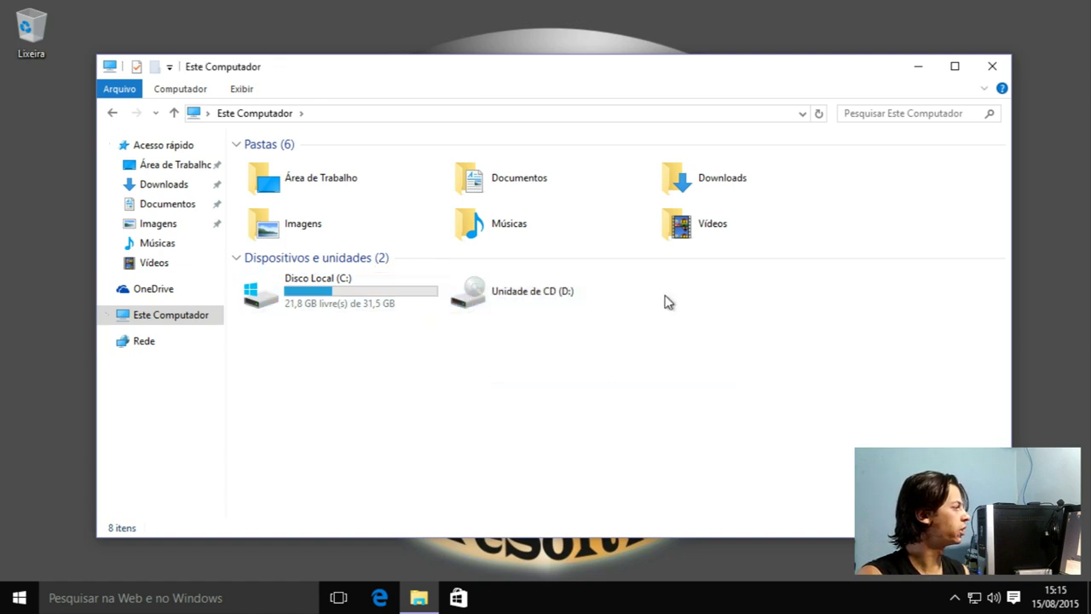
left_click_drag(716, 277, 470, 439)
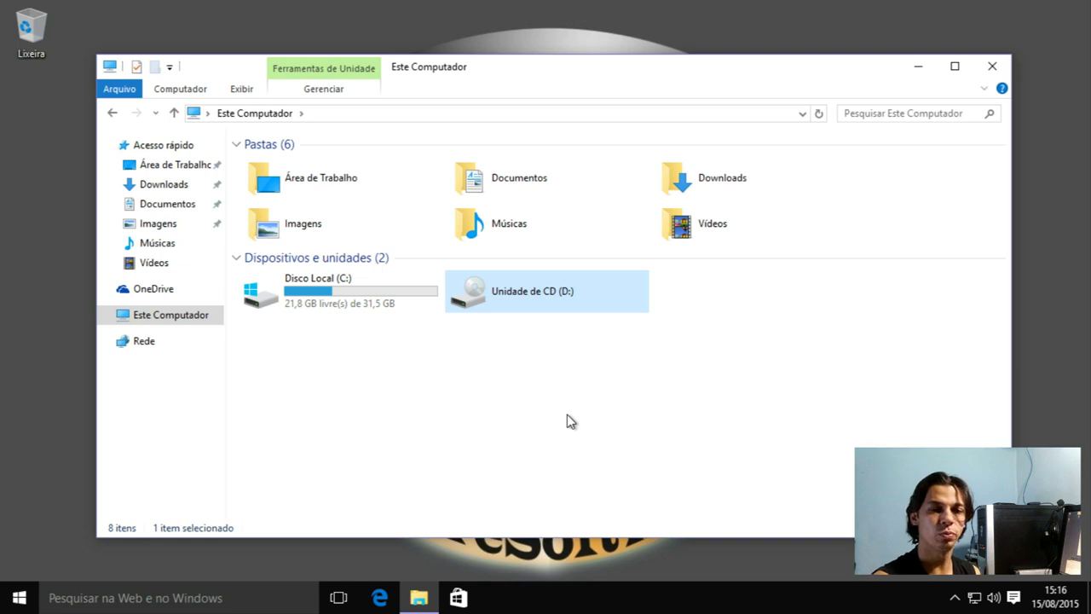
left_click(767, 294)
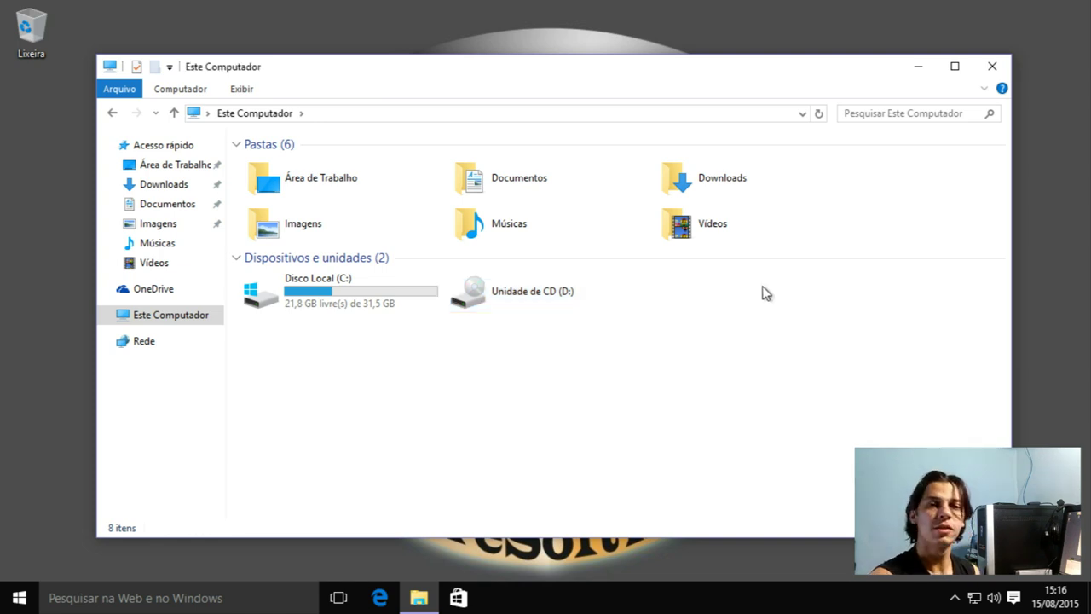
left_click_drag(730, 282, 499, 343)
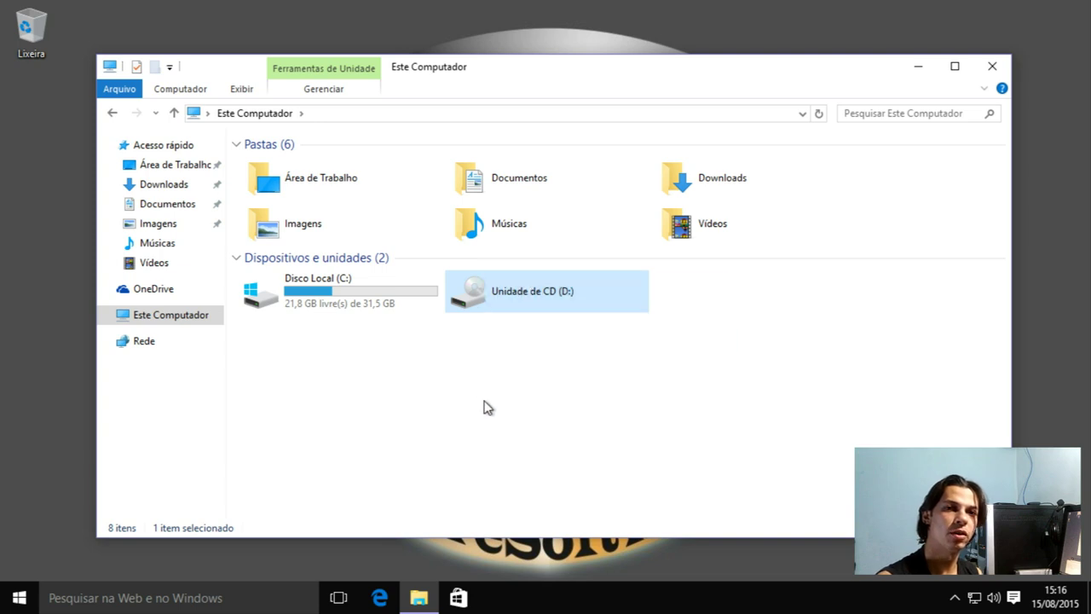